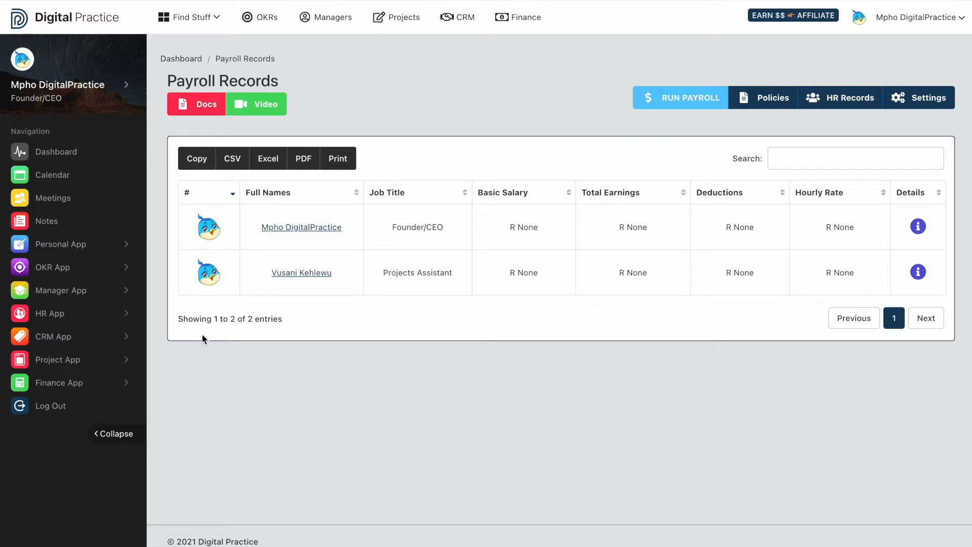
Open the HR settings and set the monthly payroll date to 2022/08/29.
click(93, 321)
click(78, 338)
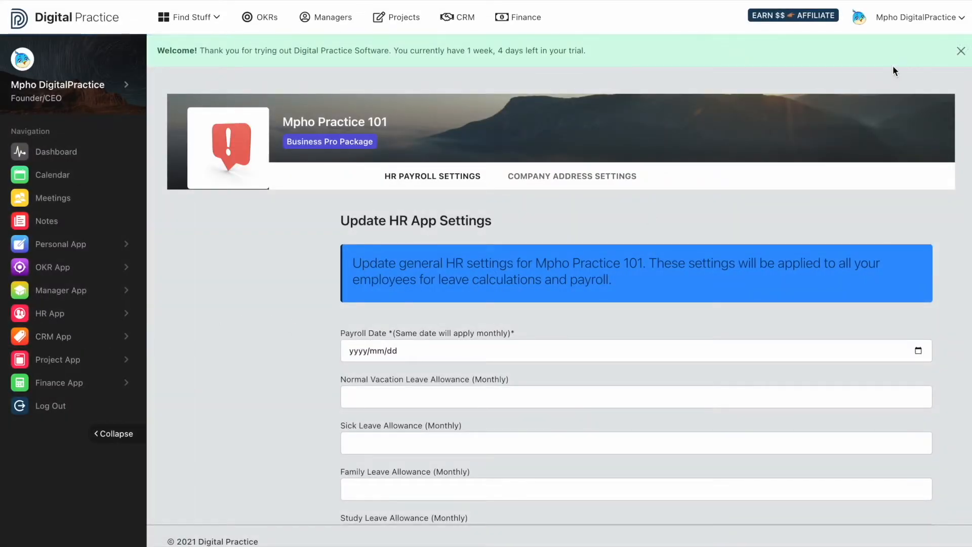
click(960, 51)
click(922, 305)
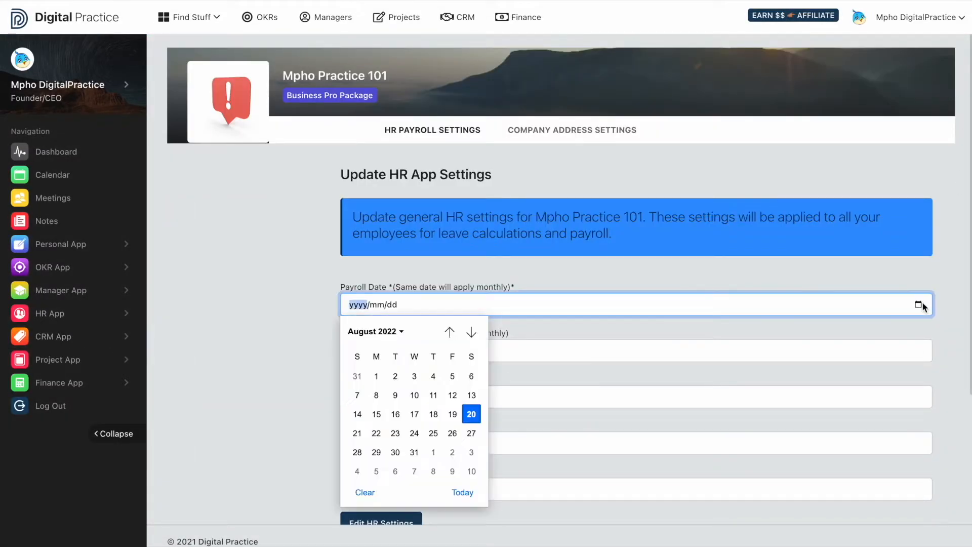
click(376, 451)
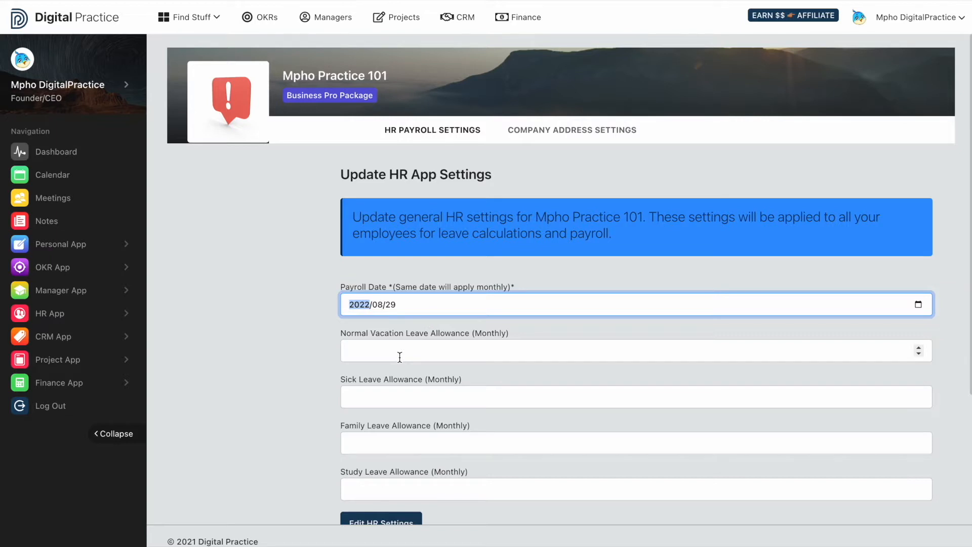
Set the monthly leave allowances to 1.5 vacation, 5 sick, 10 family and 10 study, and save the HR settings.
scroll(398, 354, down, 2)
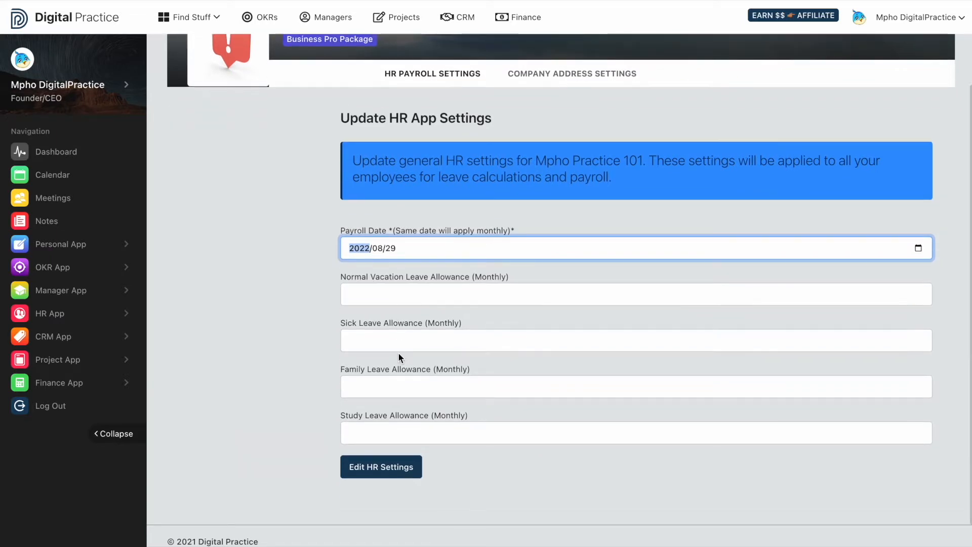
click(409, 300)
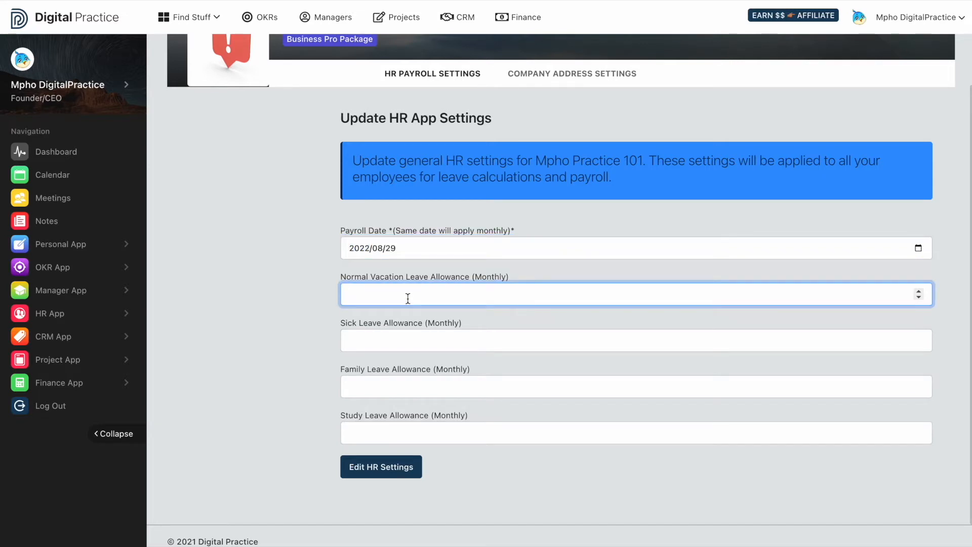
text(1.5)
click(400, 344)
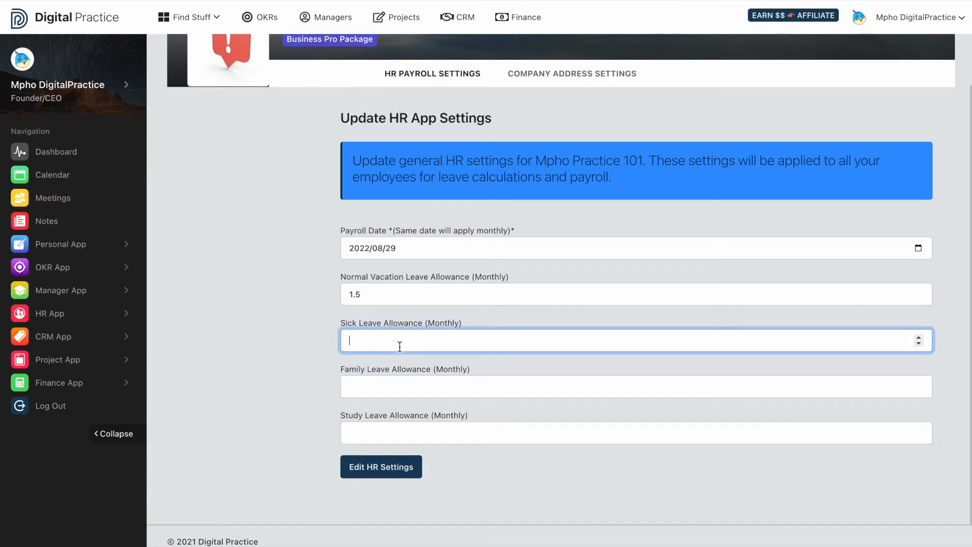
text(5)
click(393, 386)
text(10)
click(368, 428)
text(10)
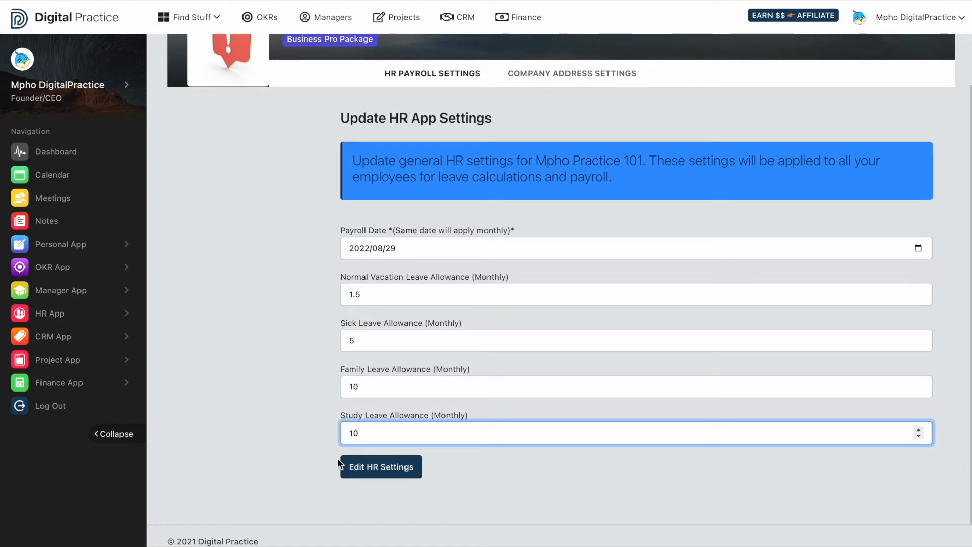
click(363, 473)
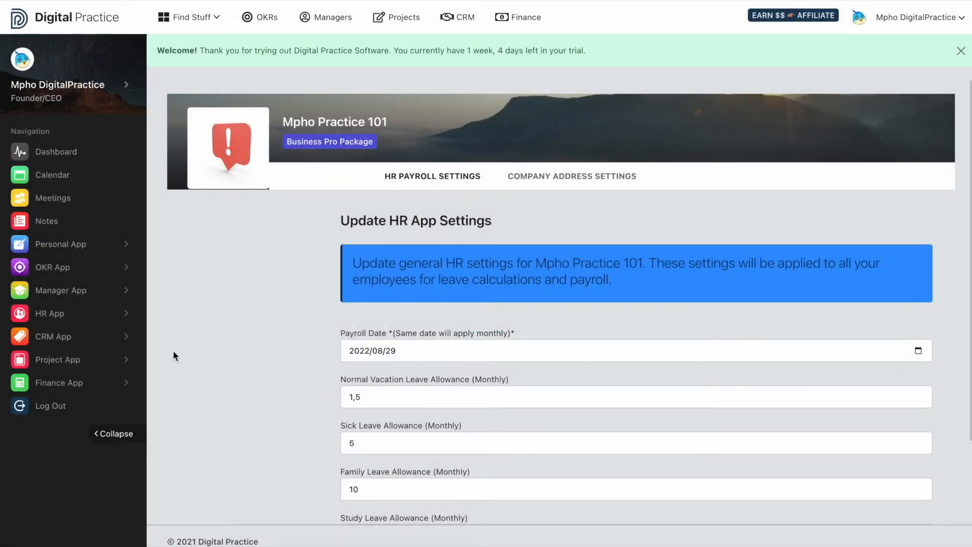
Return to the payroll records and check the payroll date shown above the employee table.
click(100, 319)
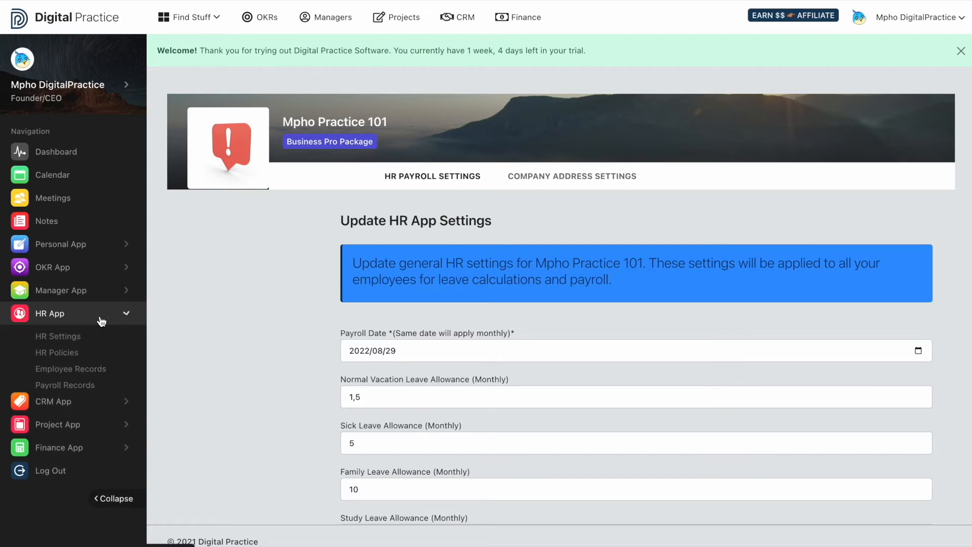
click(84, 386)
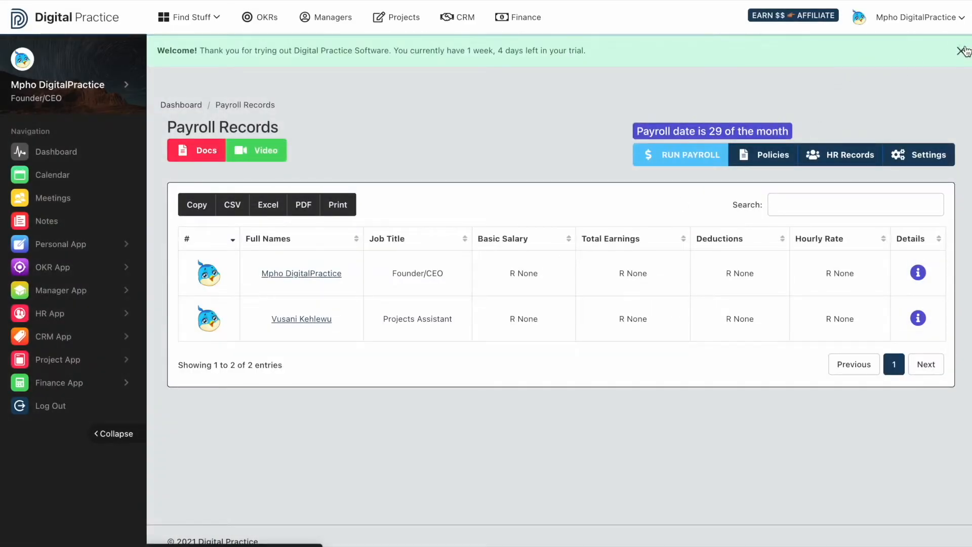
drag(797, 93, 663, 94)
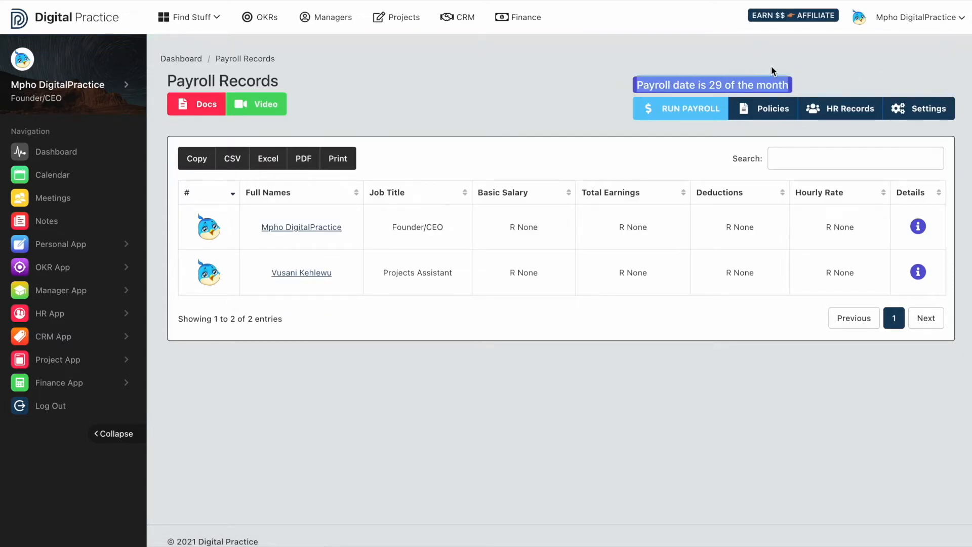
click(832, 62)
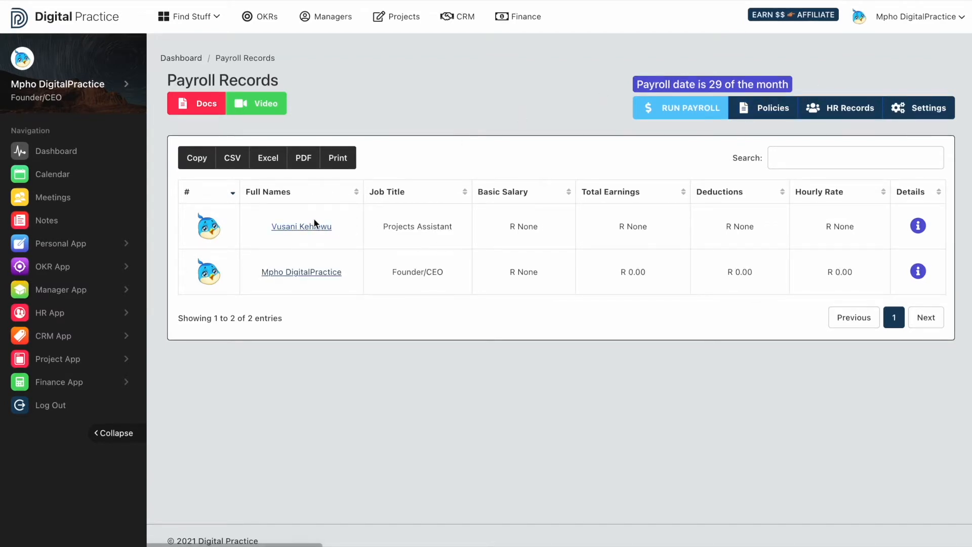
Open the Projects Assistant's payroll record and look over its salary, deduction, payslip and benefit sections.
click(308, 228)
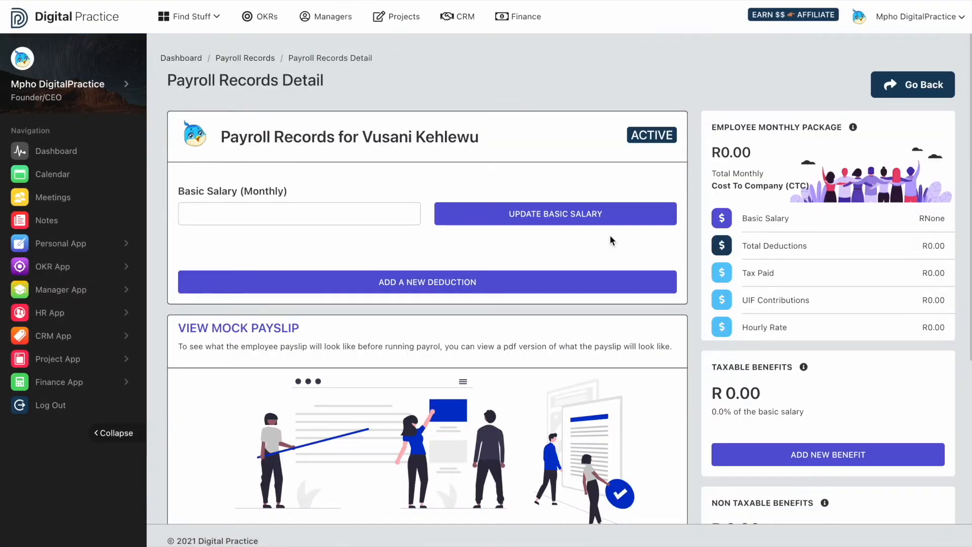
scroll(609, 235, down, 2)
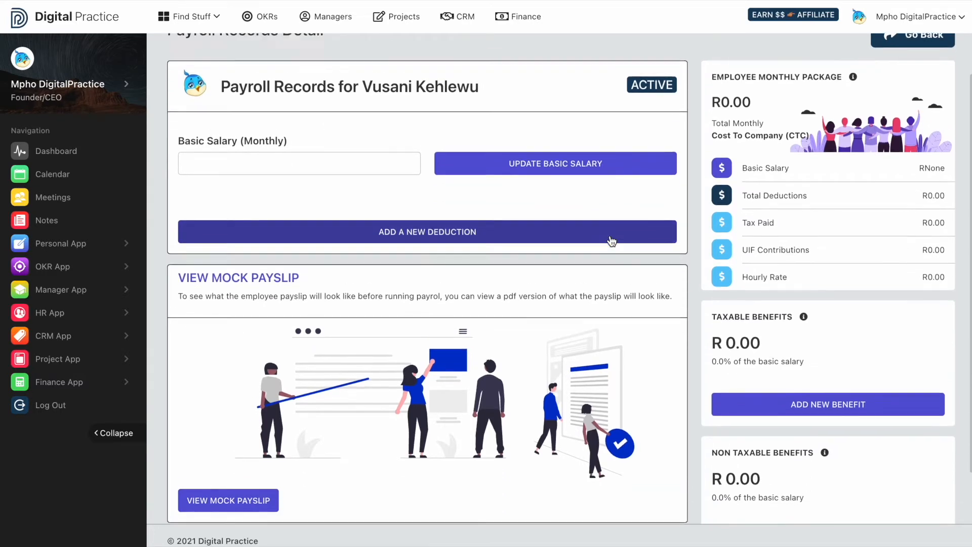
scroll(609, 234, up, 2)
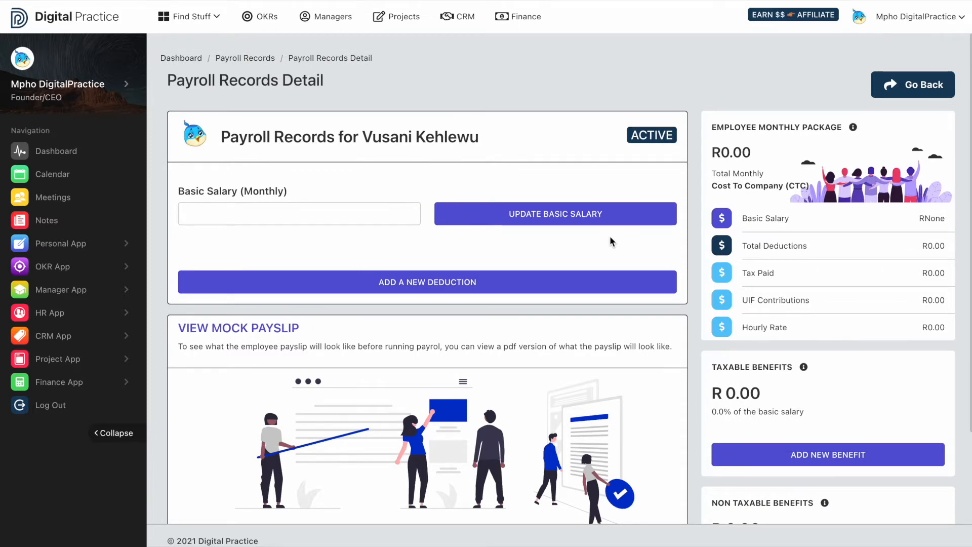
scroll(610, 235, down, 2)
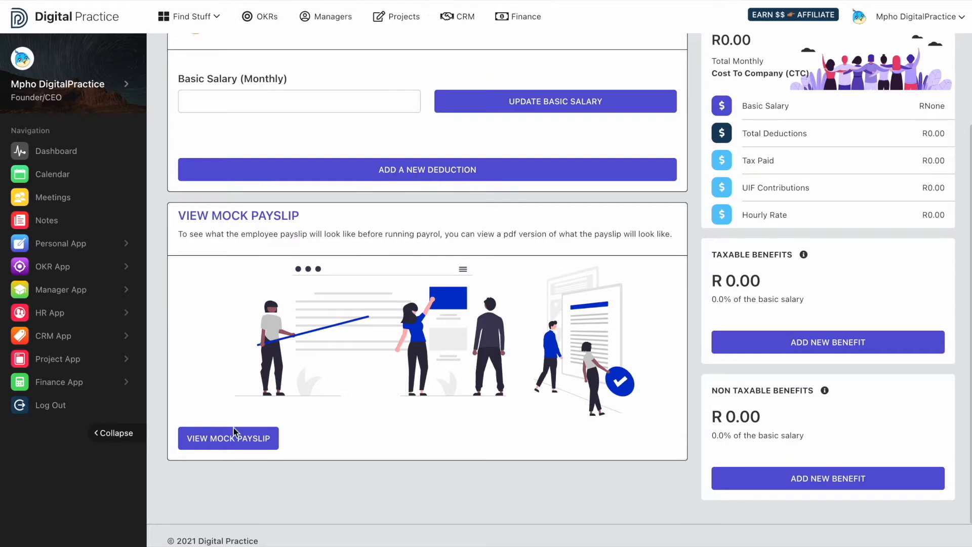
View the Projects Assistant's mock payslip, review its employee, banking, earnings, deductions and leave sections, and return to the payroll record.
click(236, 442)
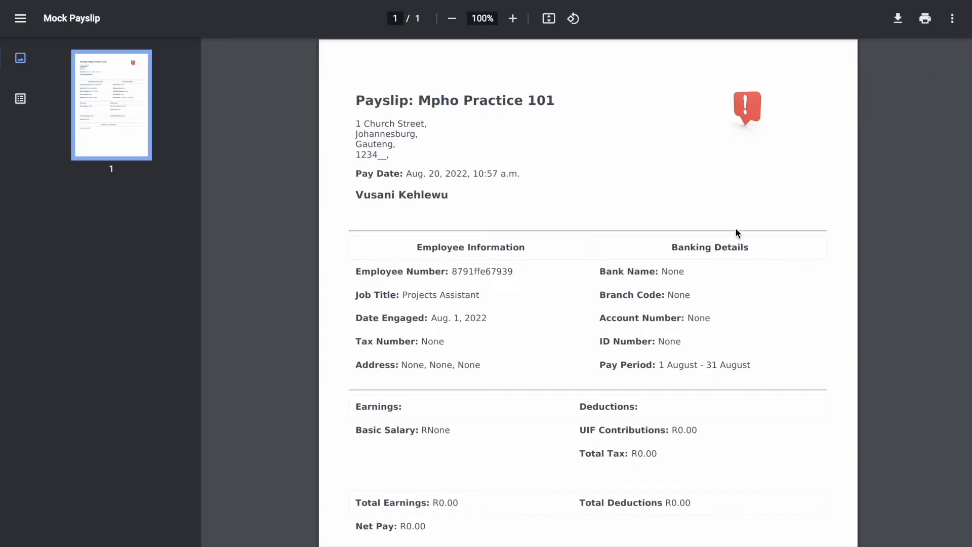
scroll(547, 374, down, 3)
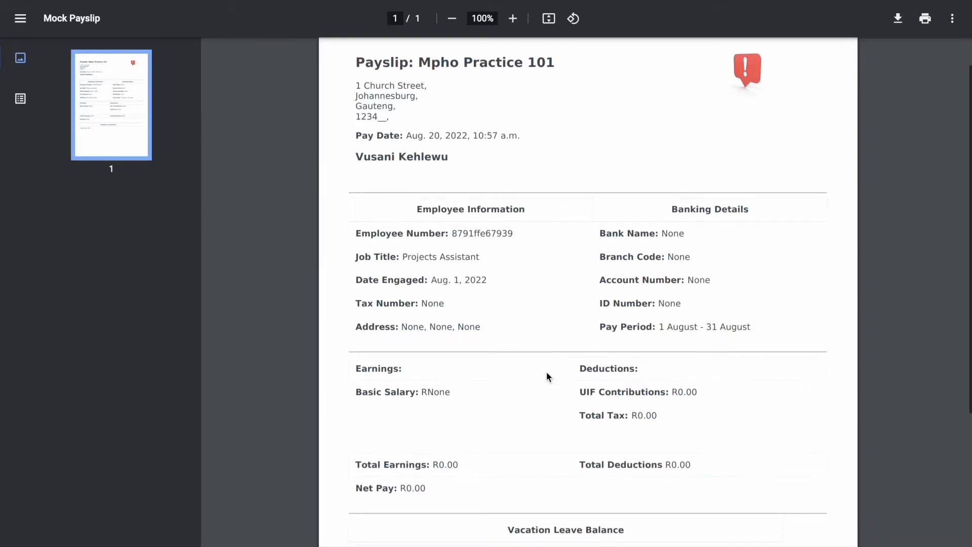
scroll(545, 376, up, 3)
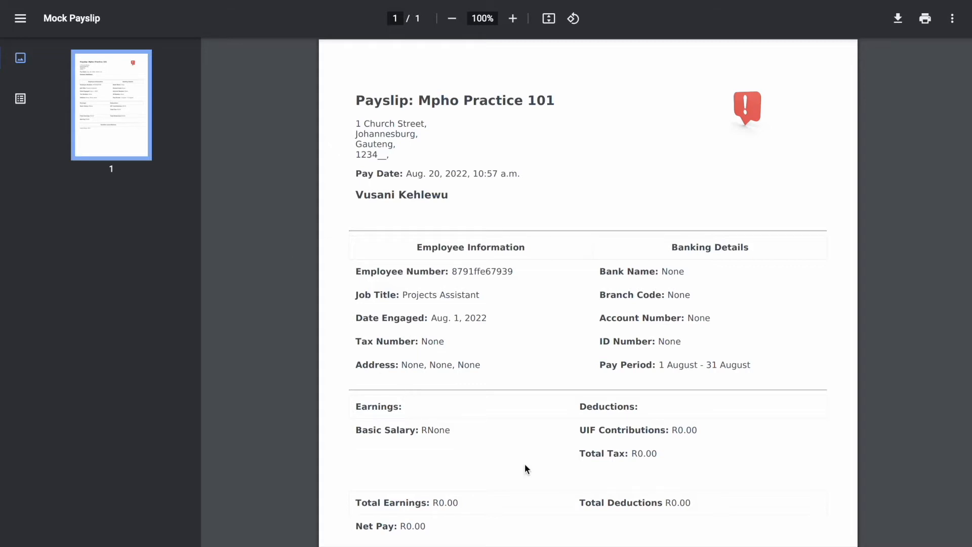
scroll(524, 463, down, 3)
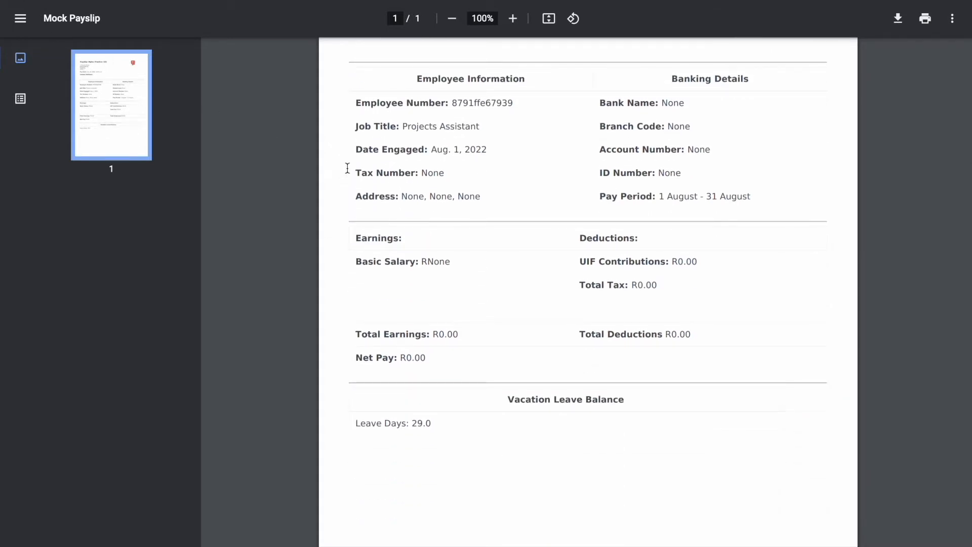
scroll(413, 208, down, 1)
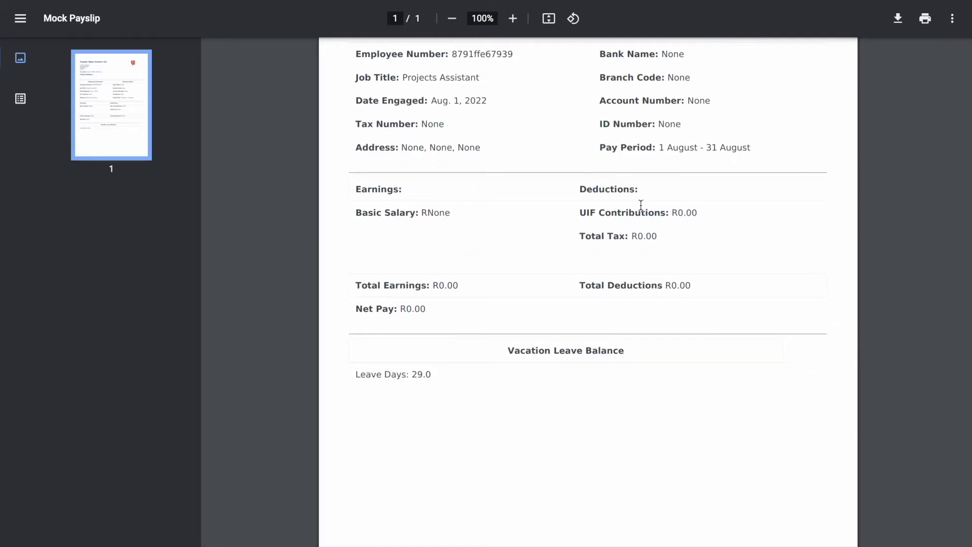
scroll(506, 271, down, 1)
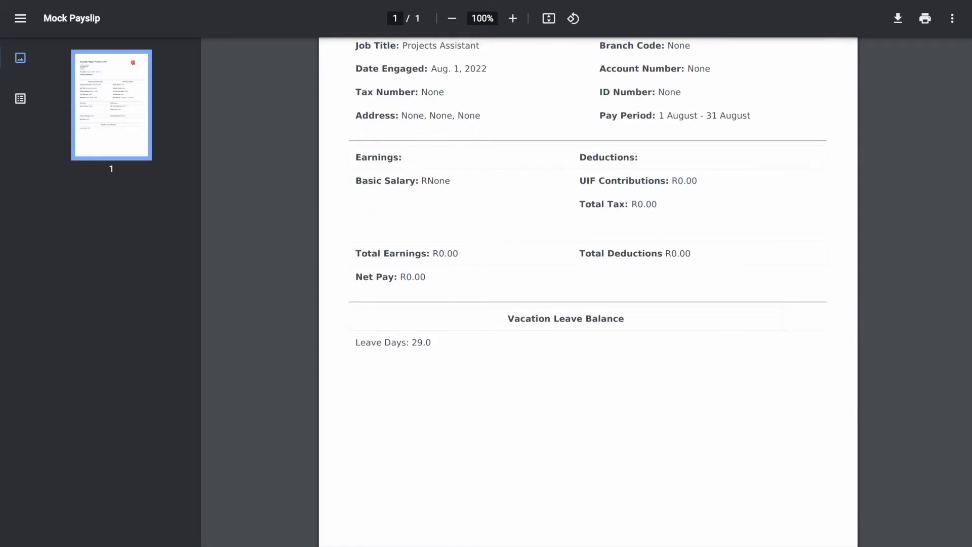
click(708, 1)
click(956, 48)
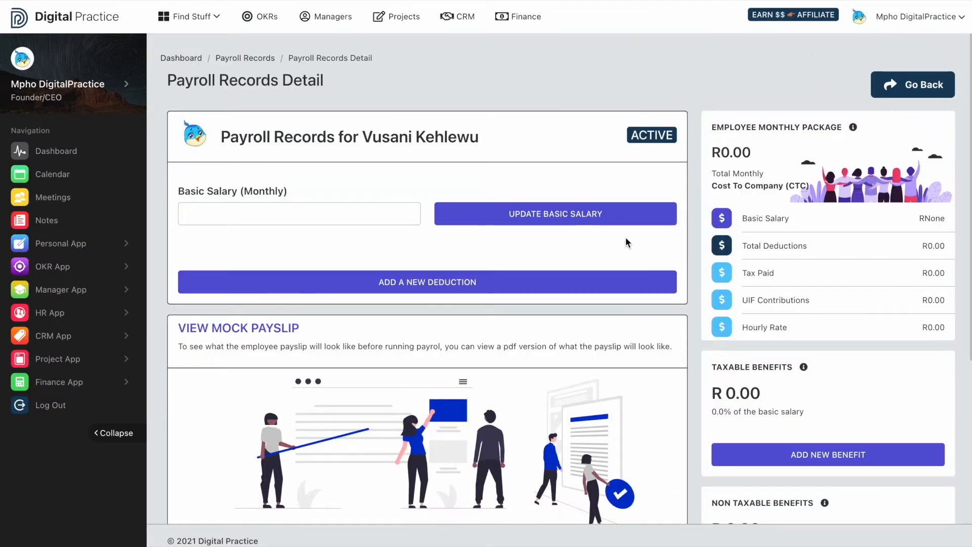
Open the company address settings within the HR settings and review the street, city, province and postal code fields.
click(53, 312)
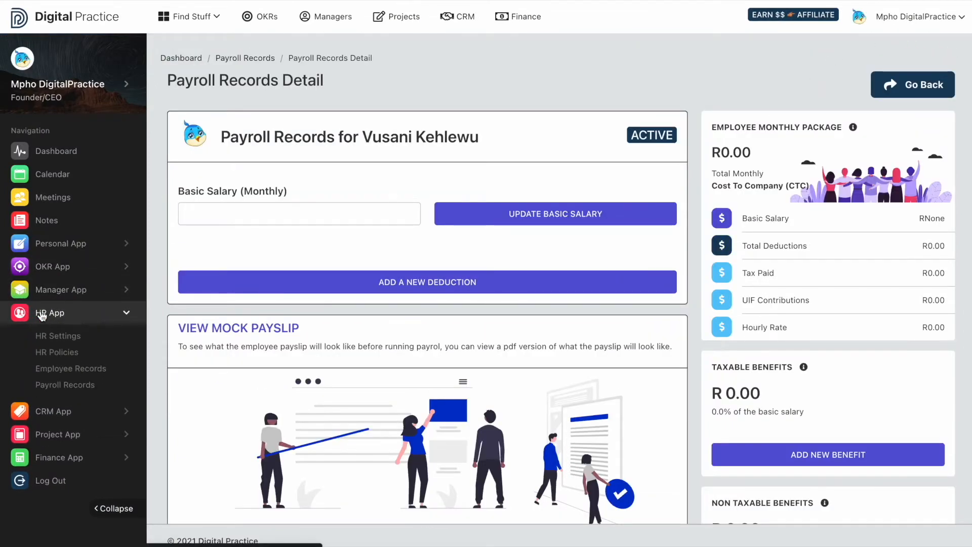
click(57, 340)
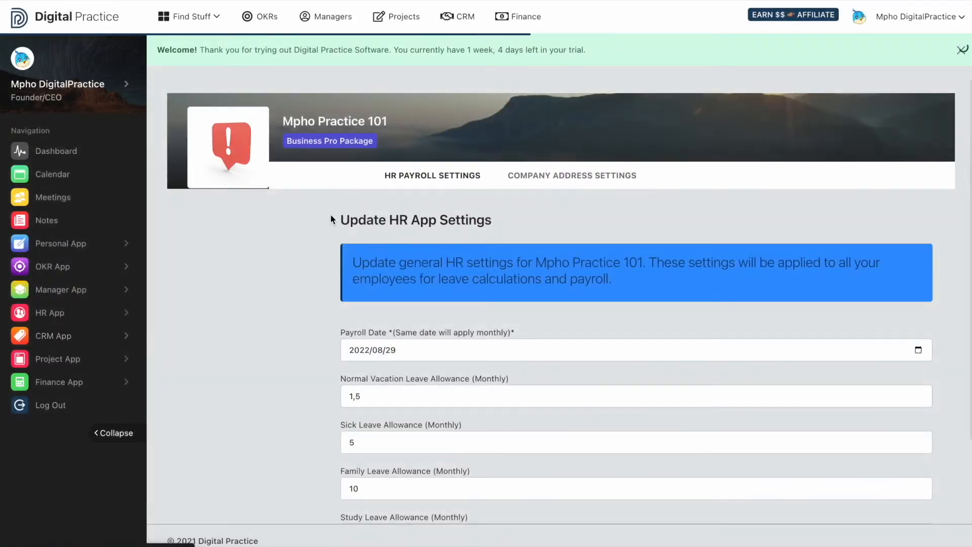
click(561, 179)
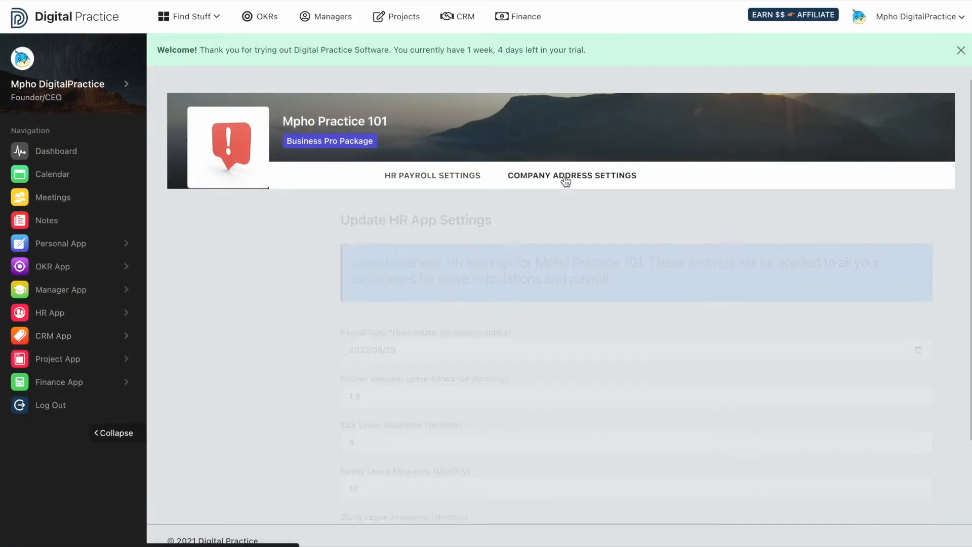
click(960, 50)
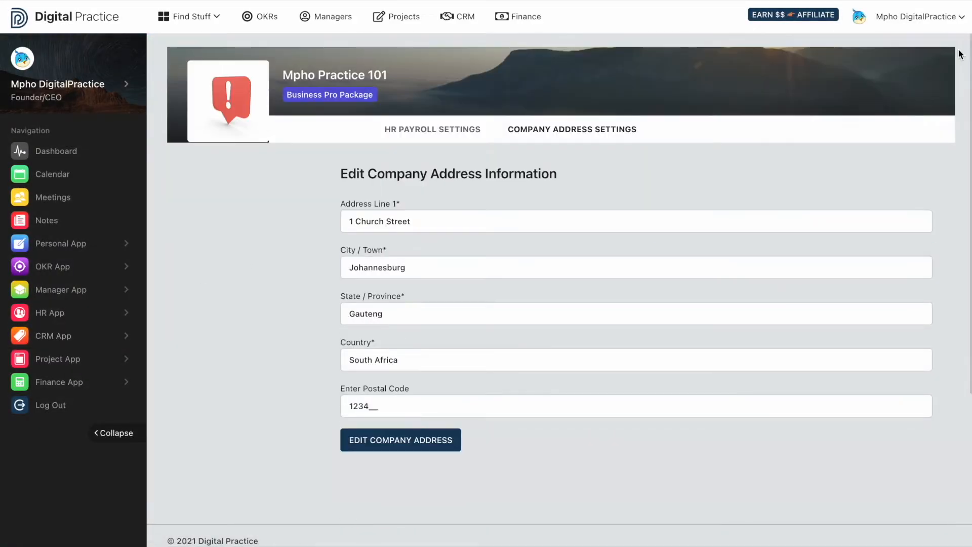
click(410, 221)
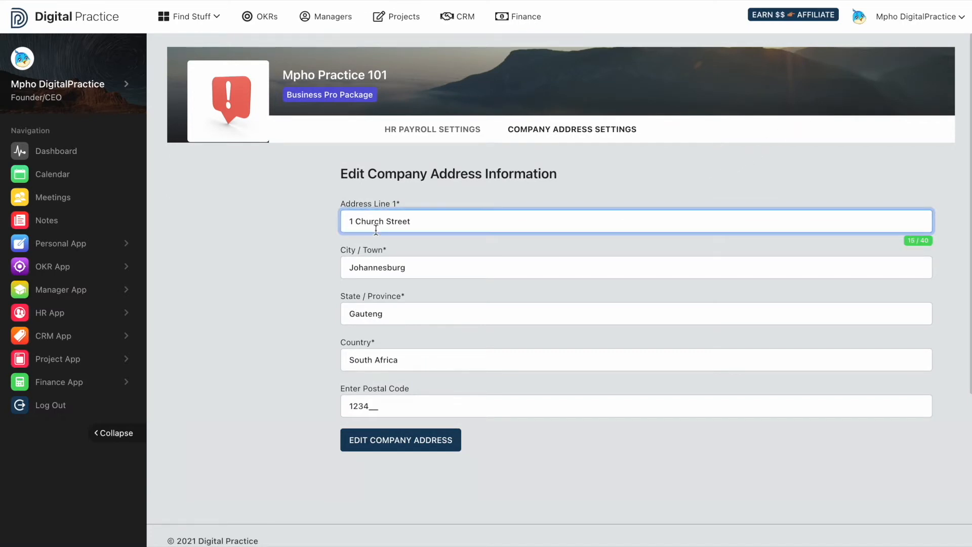
click(420, 271)
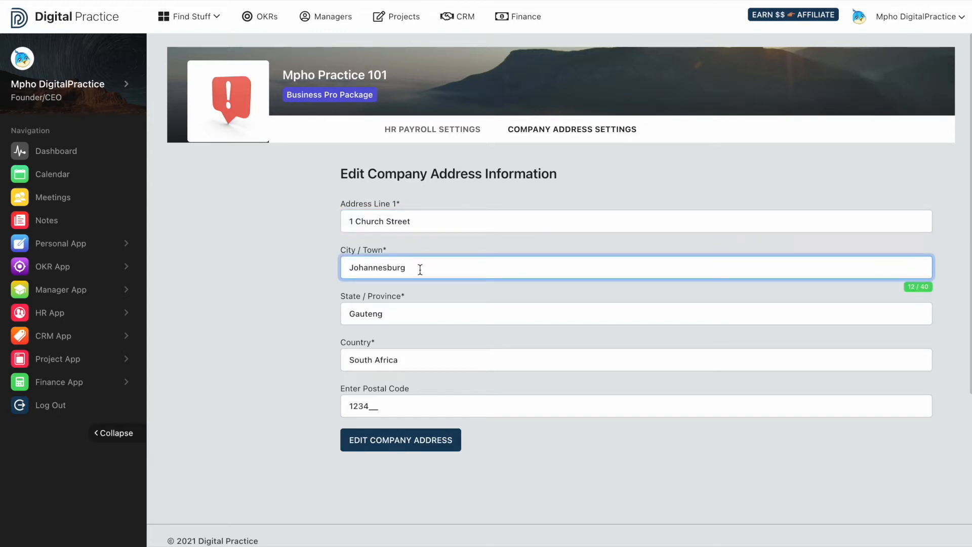
click(392, 310)
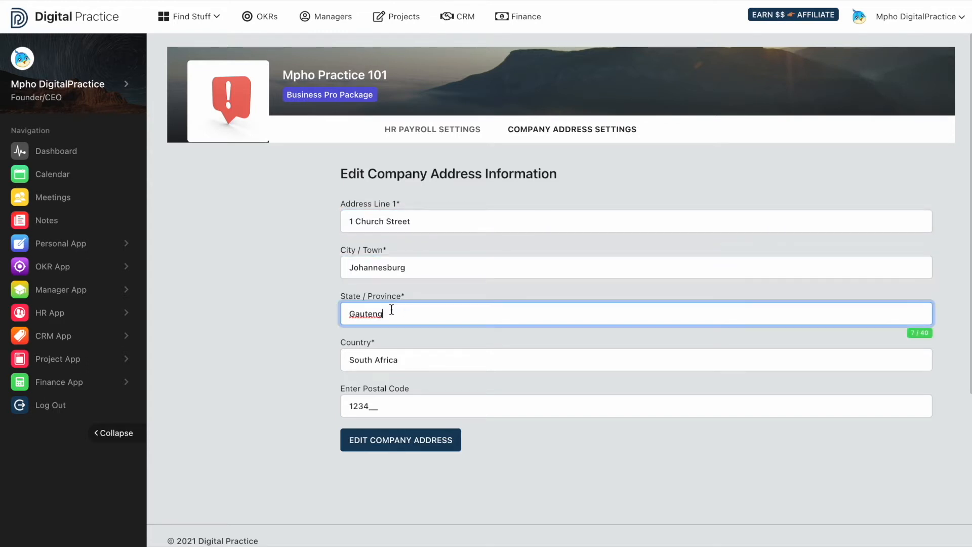
click(386, 401)
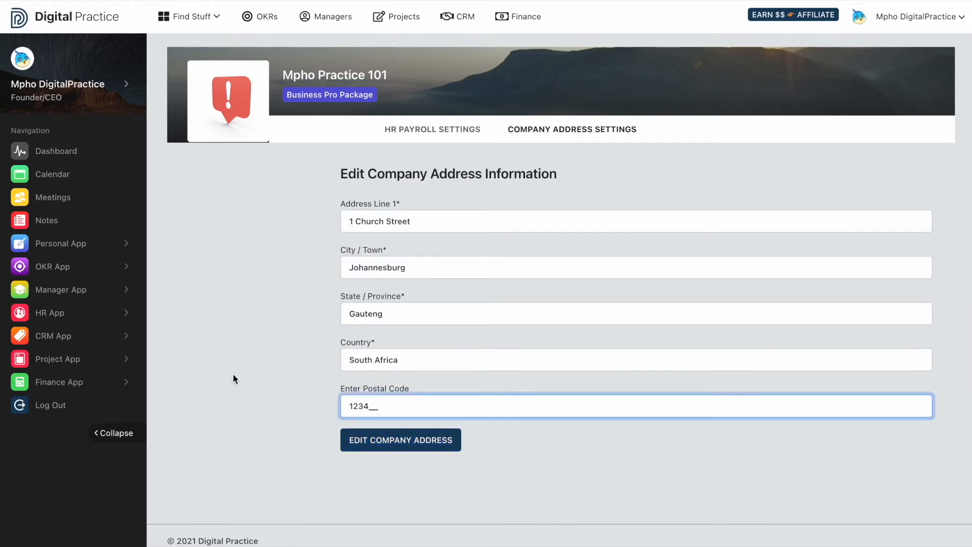
Return to the payroll records in the HR app and open the Projects Assistant's payroll record.
click(58, 319)
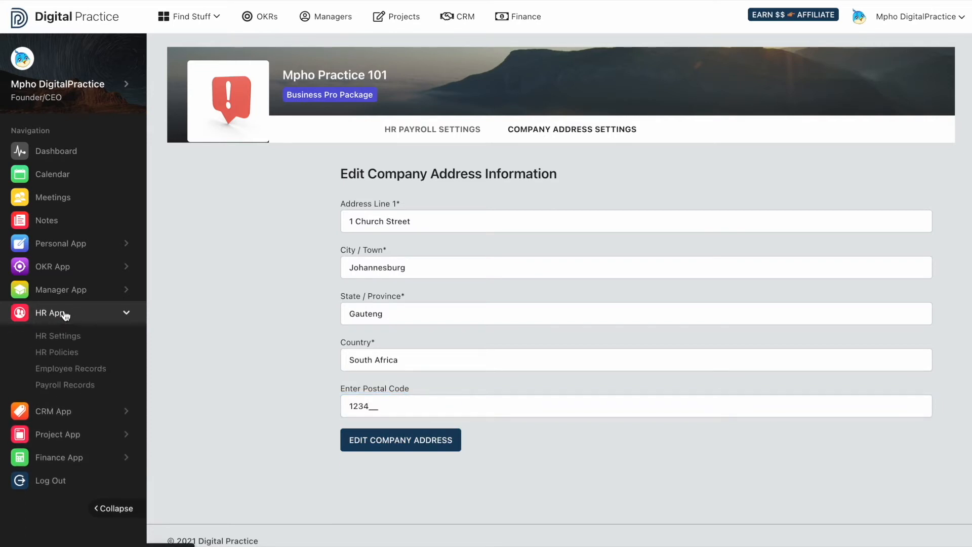
click(64, 384)
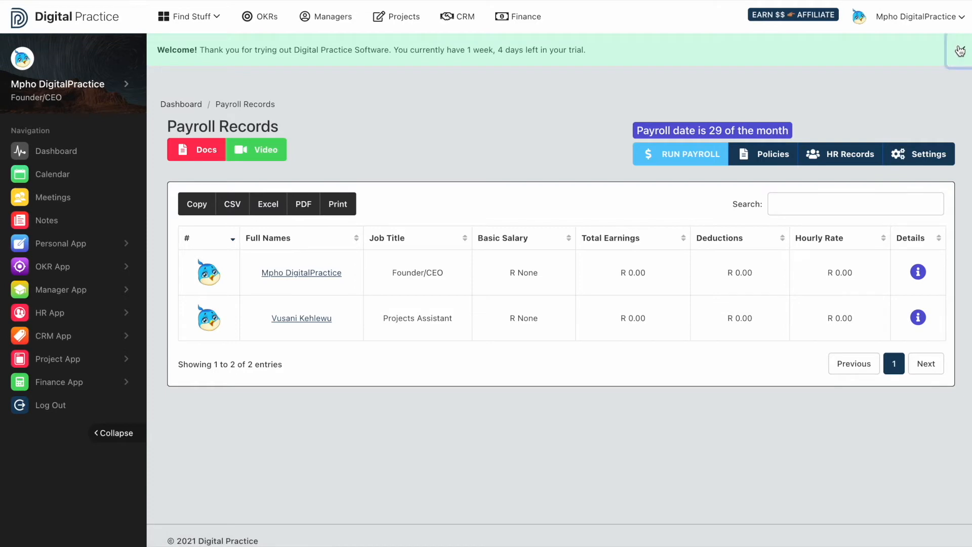
click(961, 49)
click(304, 272)
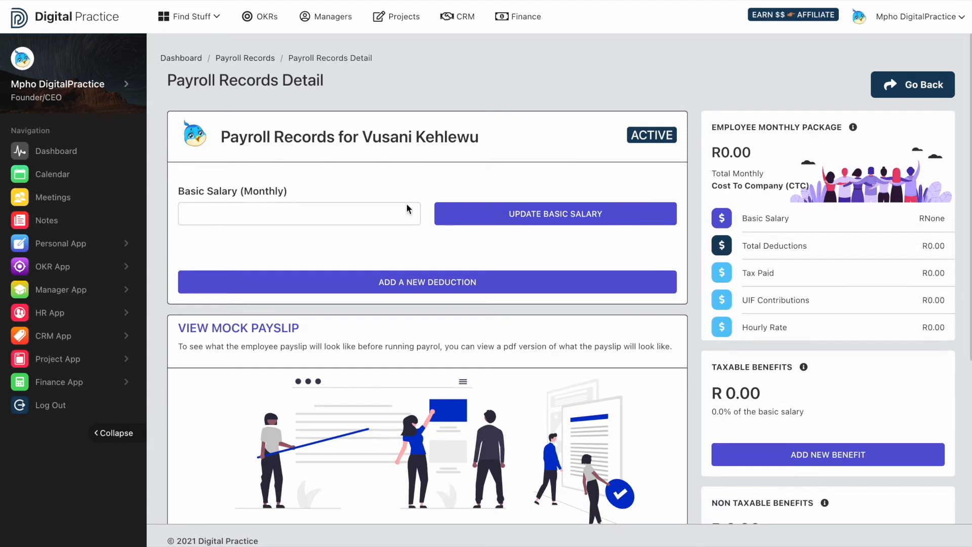
Set the Projects Assistant's monthly basic salary to 7,000.00 and update it.
click(342, 218)
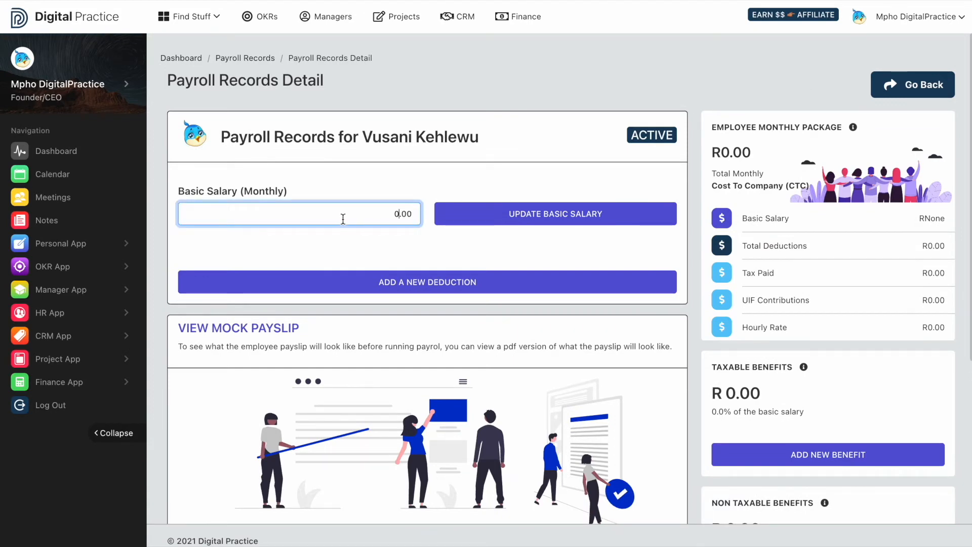
text(7,000)
click(487, 213)
click(470, 338)
Review the employee monthly package figures and the taxable and non-taxable benefit sections of the payroll record.
scroll(481, 331, down, 2)
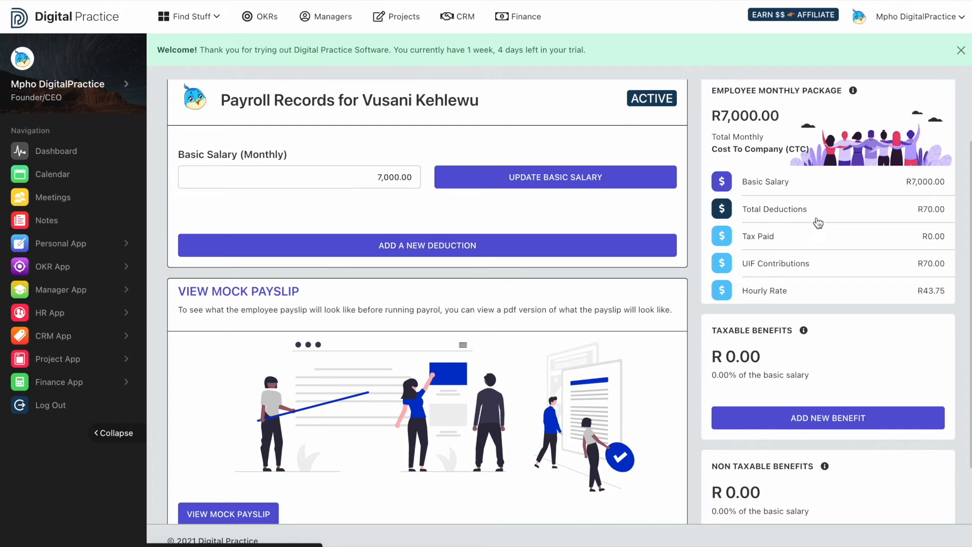
scroll(822, 273, down, 1)
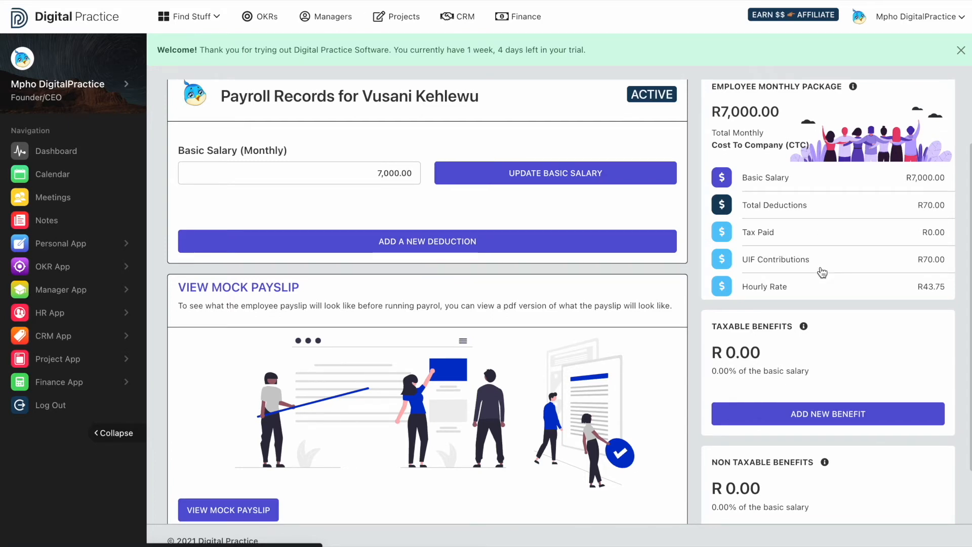
click(961, 51)
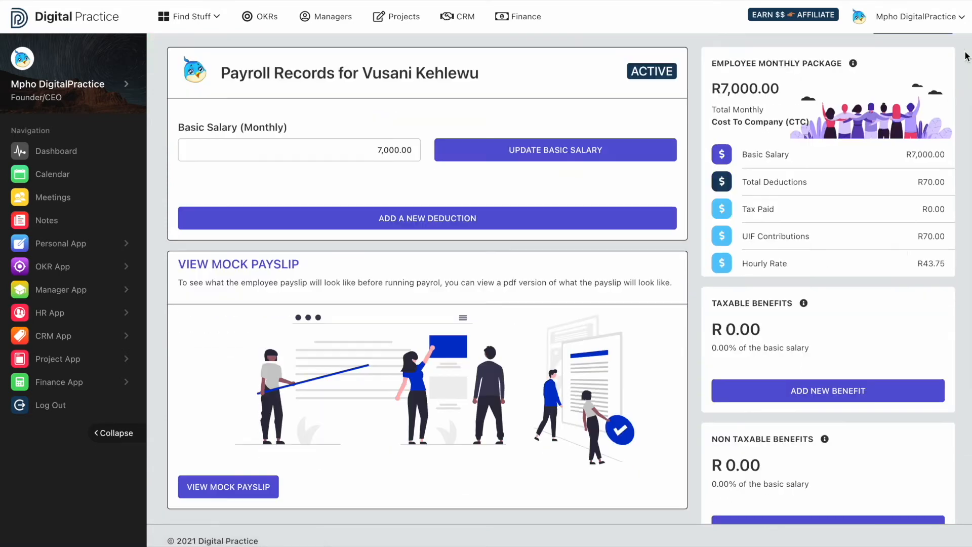
scroll(881, 288, down, 1)
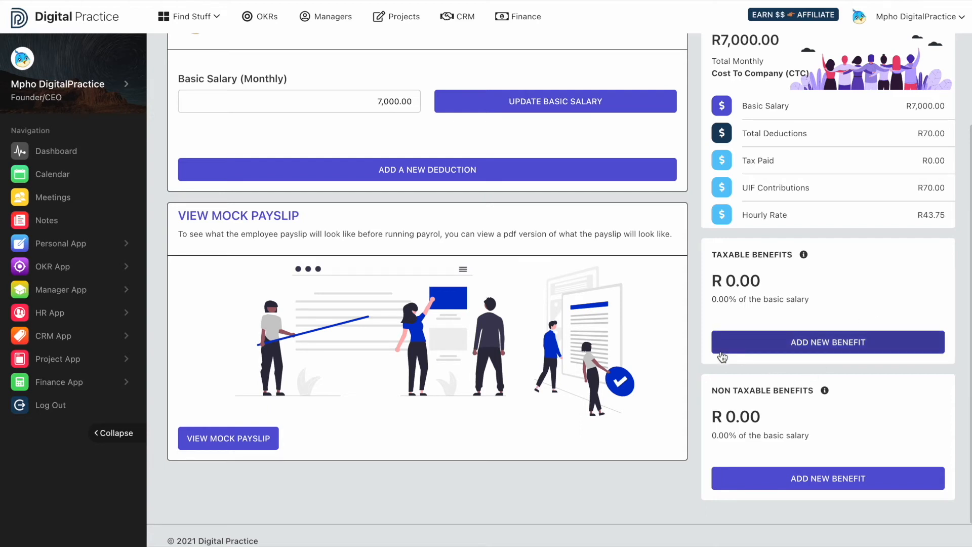
scroll(725, 389, up, 3)
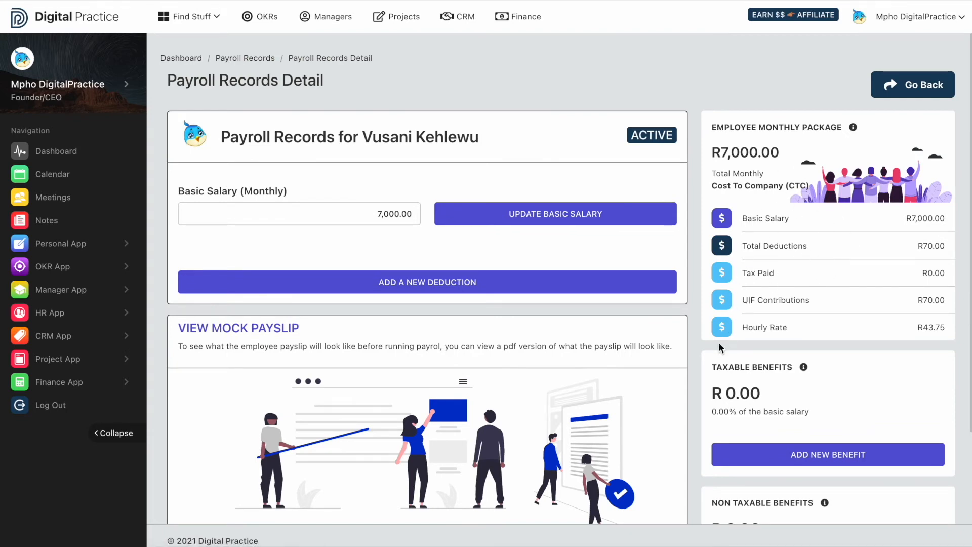
scroll(718, 342, down, 3)
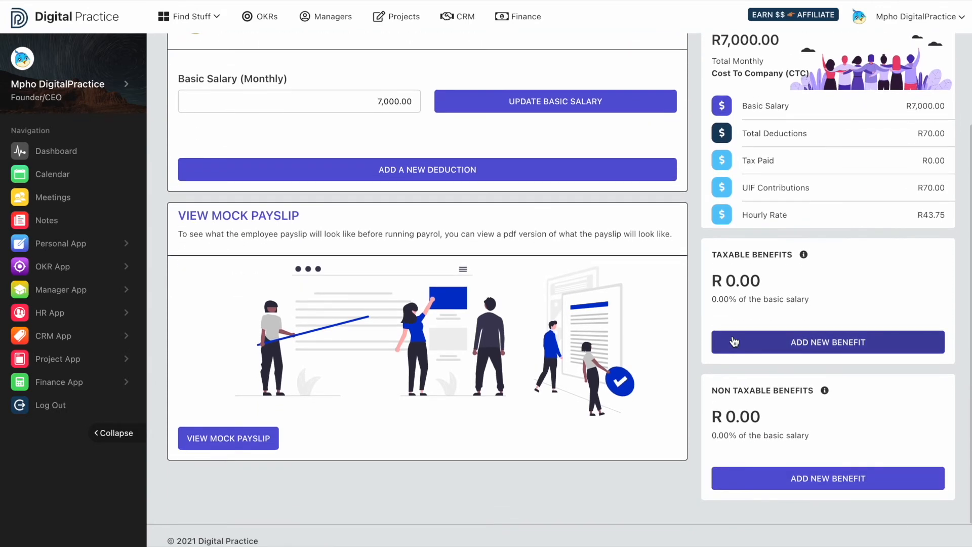
Add a non-taxable benefit named "Car Allowance" with an amount of 1,500.00 to the Projects Assistant's payroll.
click(749, 340)
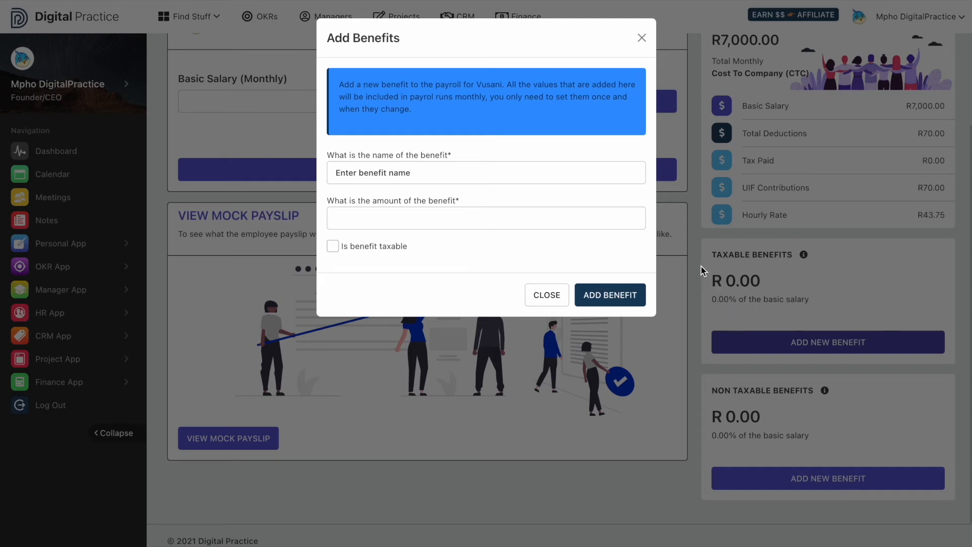
click(497, 171)
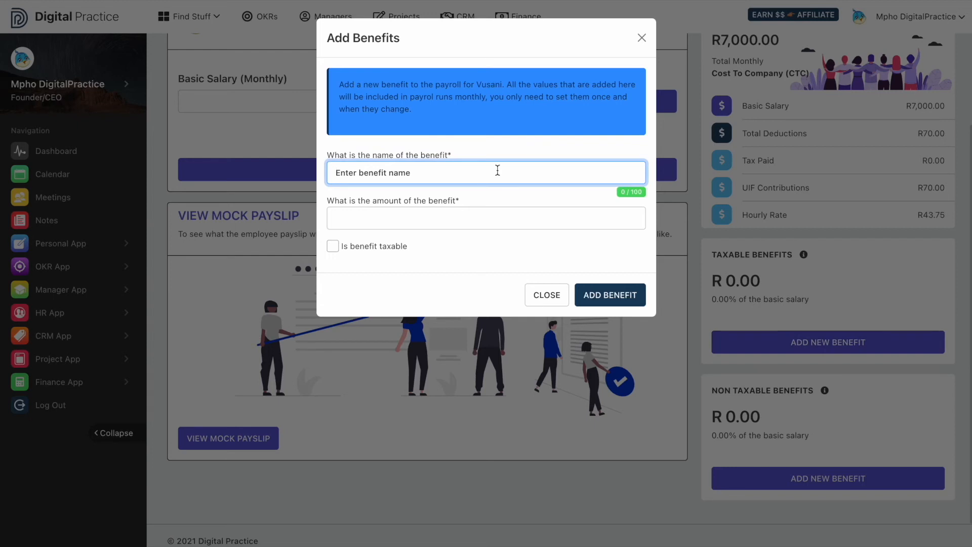
text(Car Allowance)
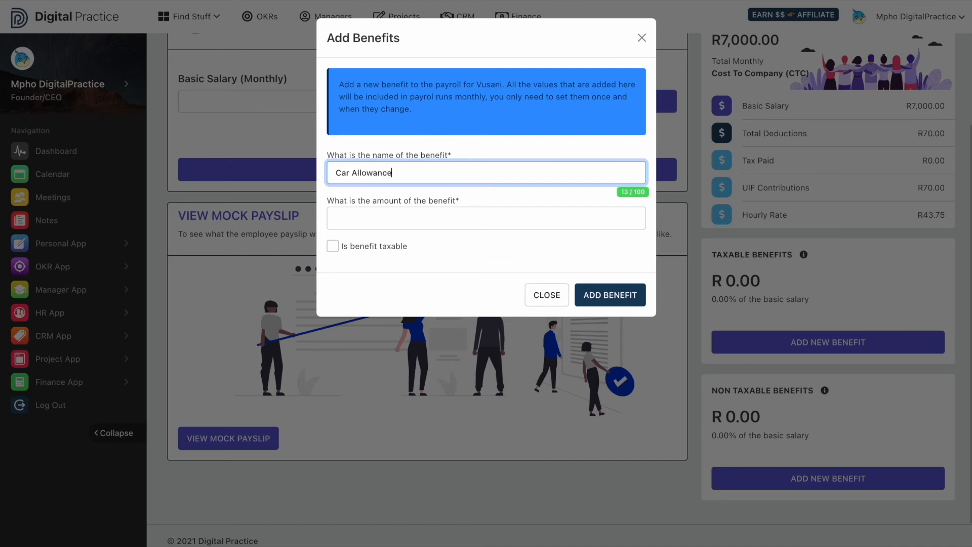
click(461, 218)
text(1500)
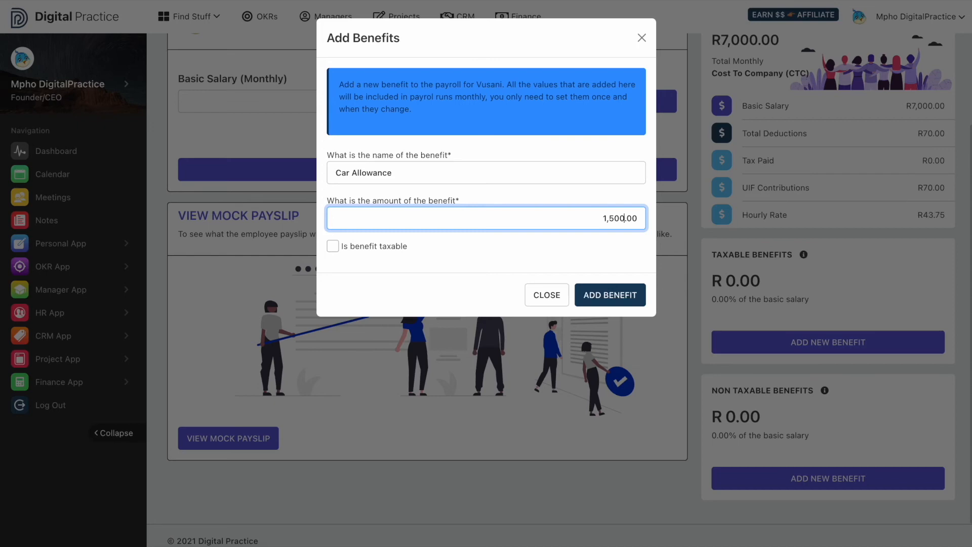
click(590, 298)
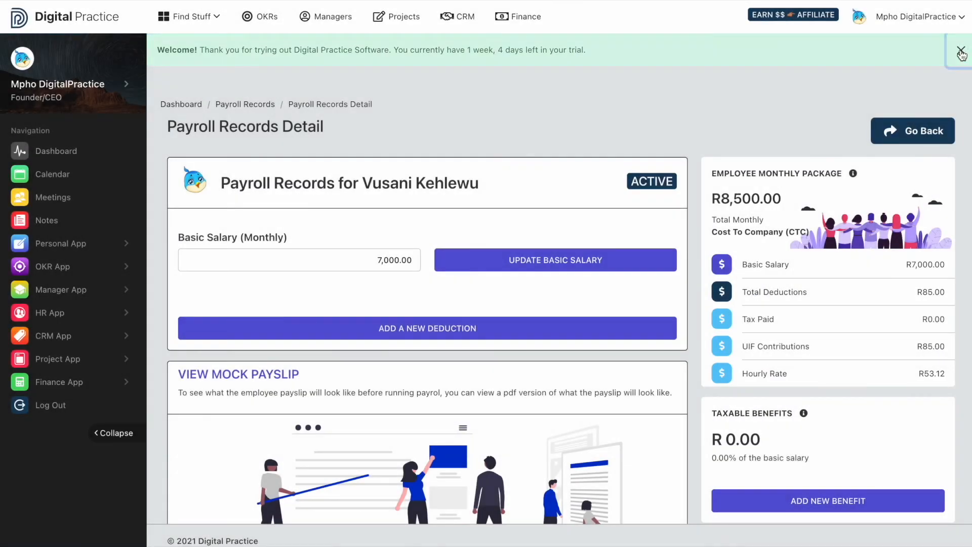
View the Projects Assistant's mock payslip, check its earnings, benefits and deductions, and return to the payroll record.
click(960, 53)
scroll(406, 293, down, 3)
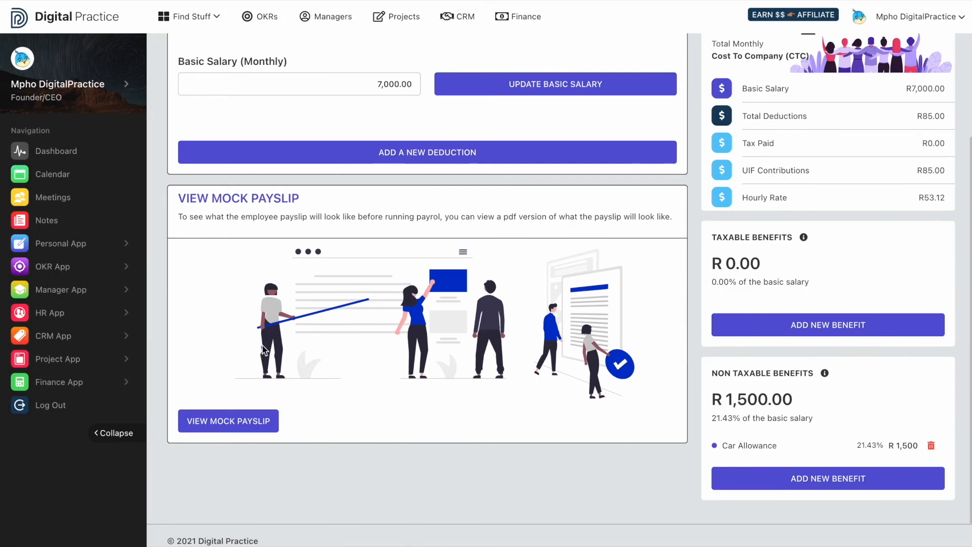
click(196, 429)
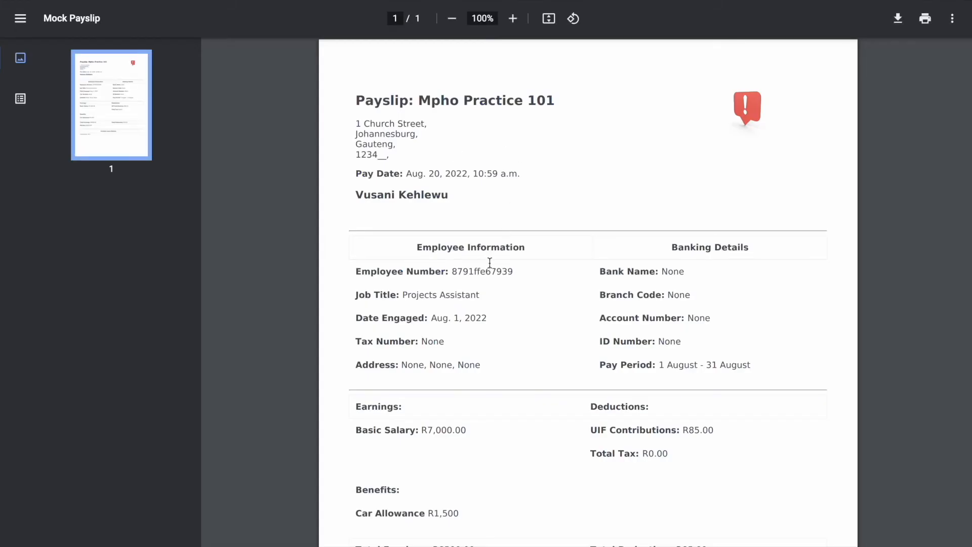
scroll(489, 263, down, 3)
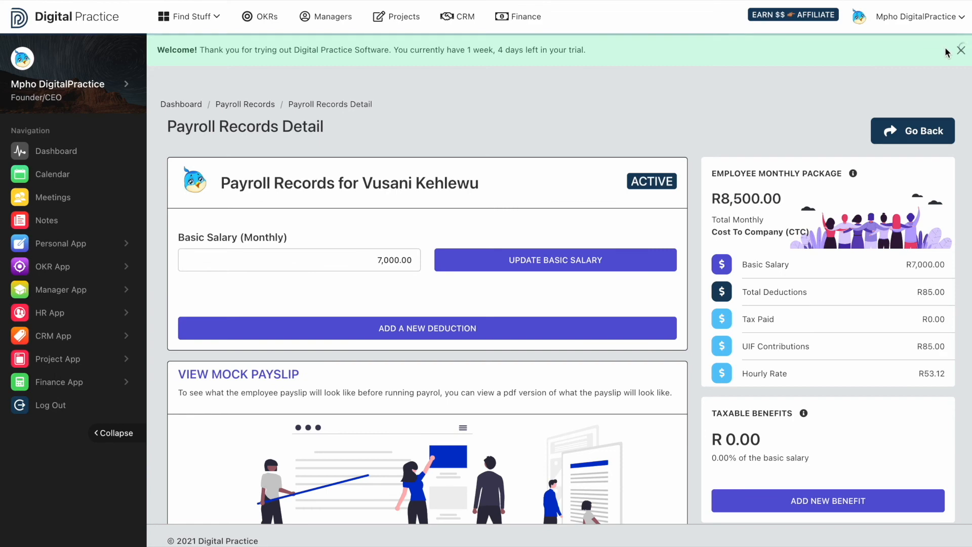
click(960, 51)
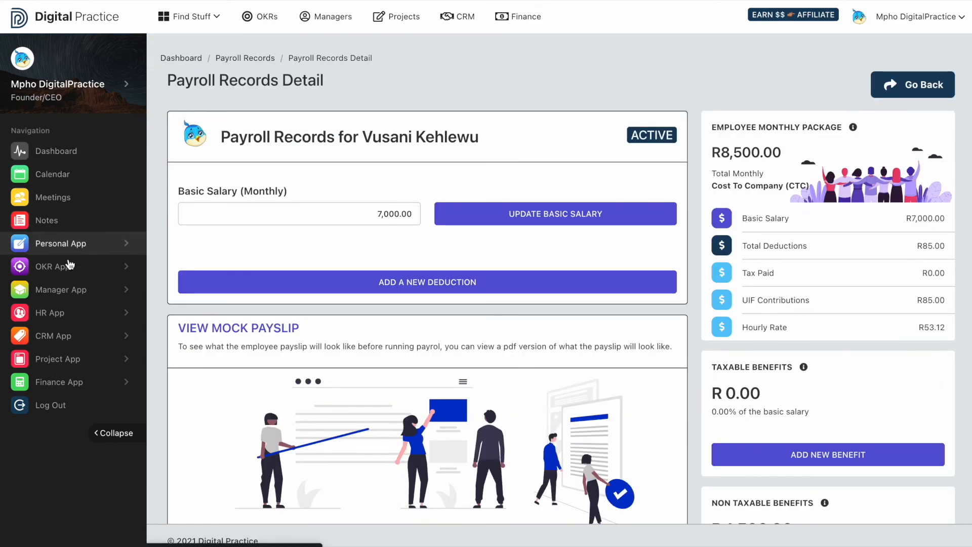
Return to the payroll records and run the payroll, confirming the payroll run.
click(70, 363)
click(70, 363)
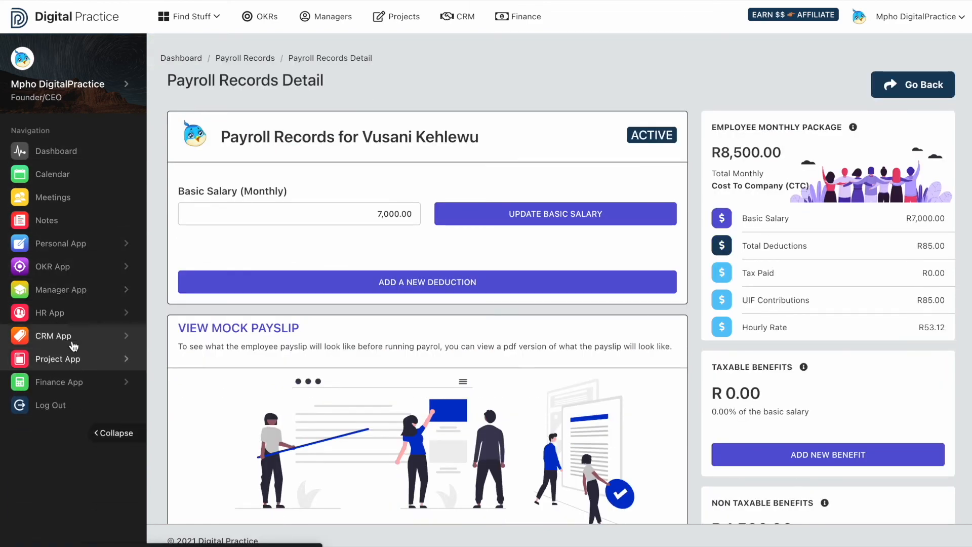
click(78, 316)
click(79, 384)
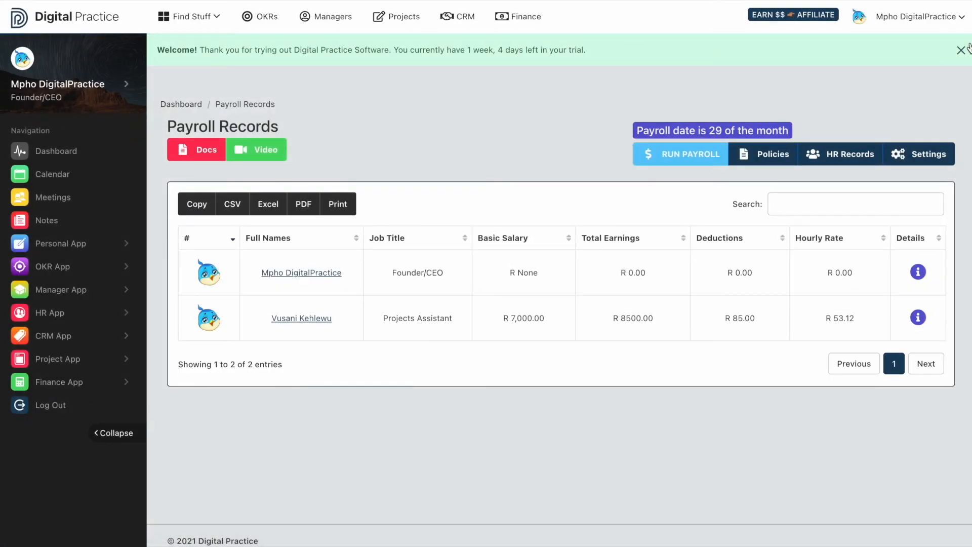
click(961, 50)
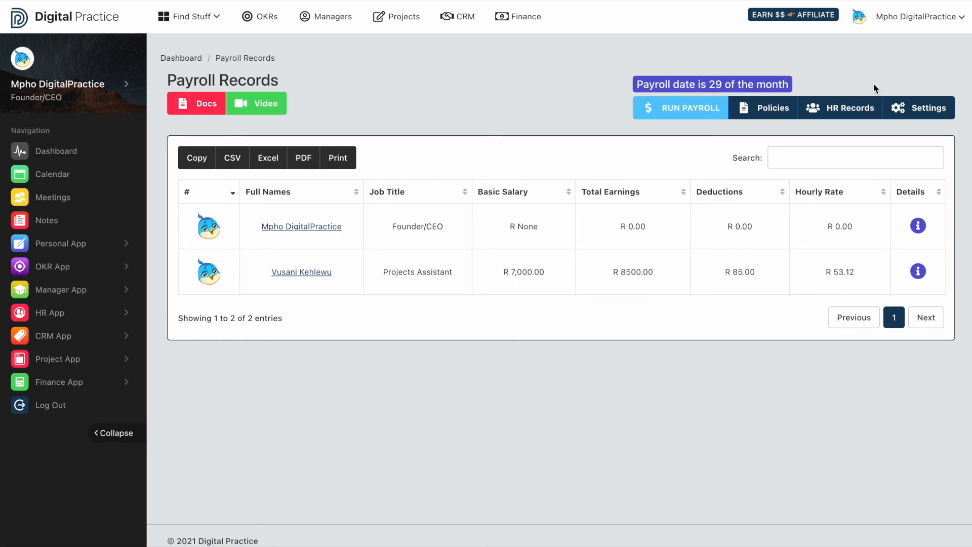
click(704, 116)
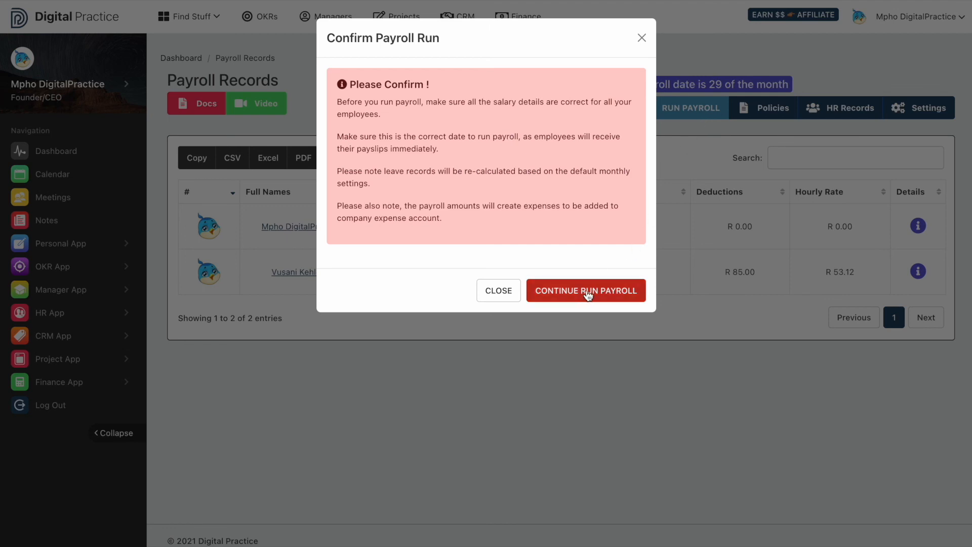
click(609, 291)
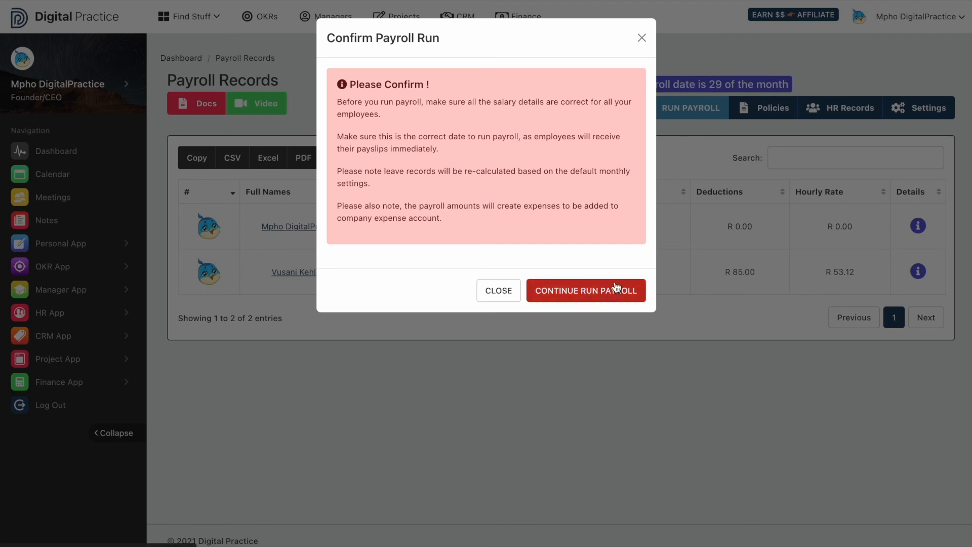